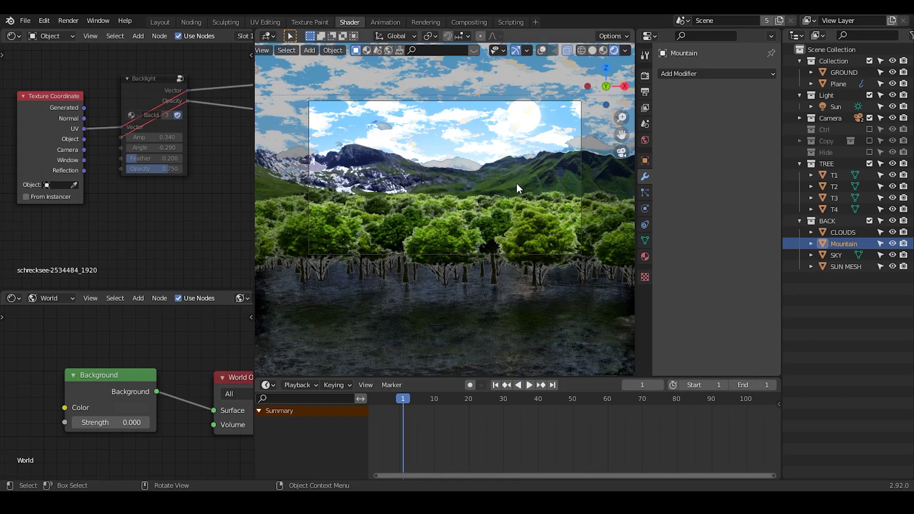
- Reselect the Mountain and mute/unmute its Backlight shadow node to compare, leaving it on
middle_click_drag(488, 189, 487, 199)
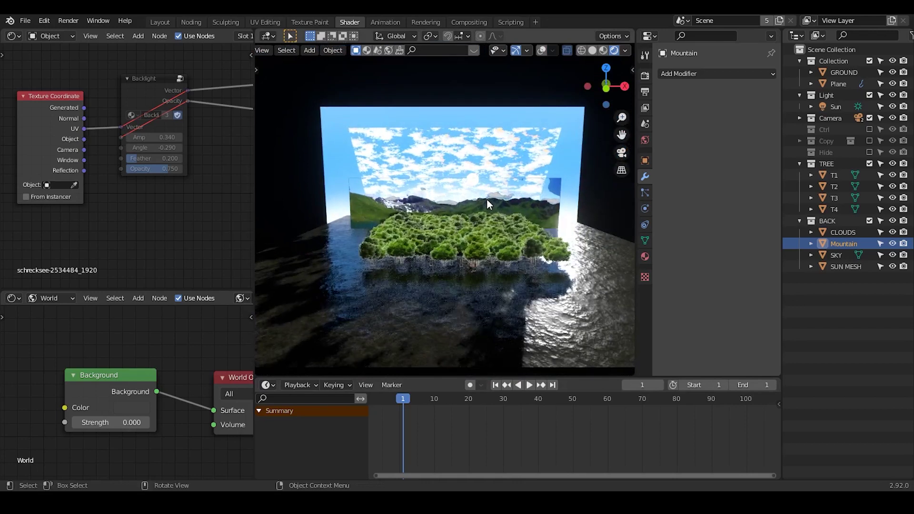
key("KP_0")
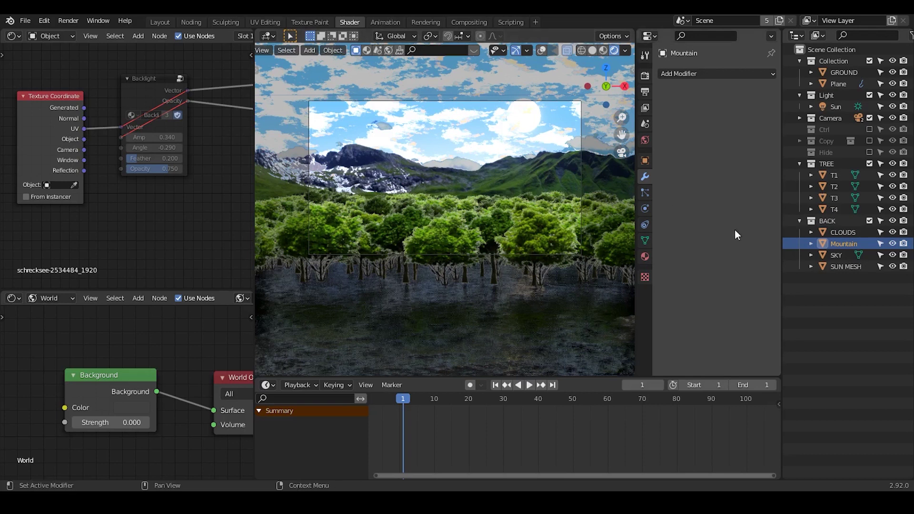
left_click(831, 234)
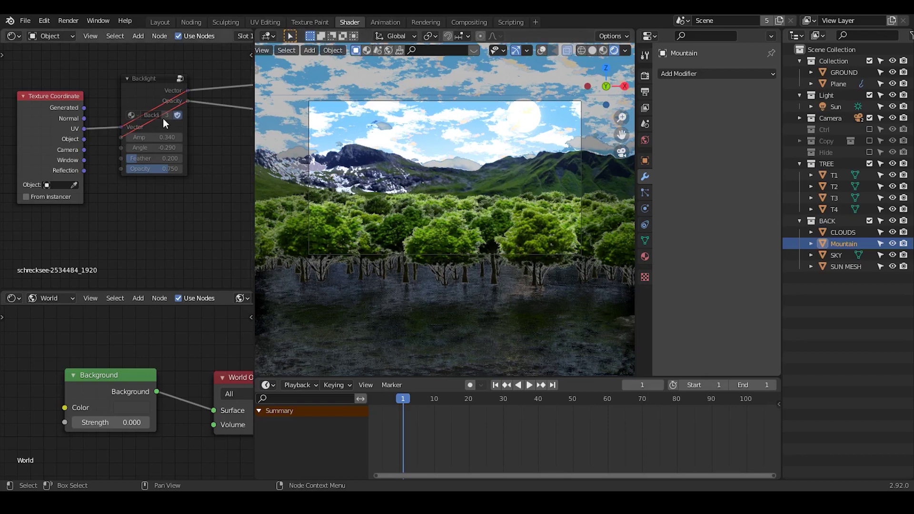
left_click(143, 96)
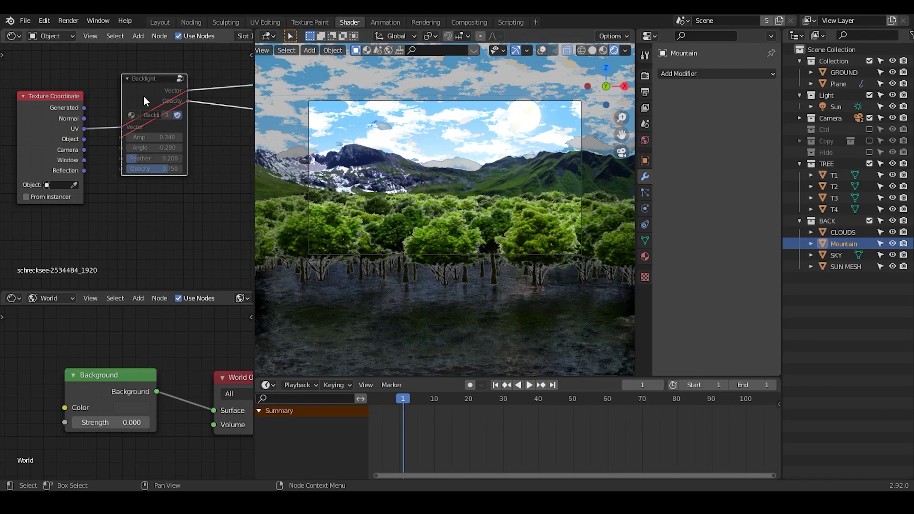
key("m")
key("m")
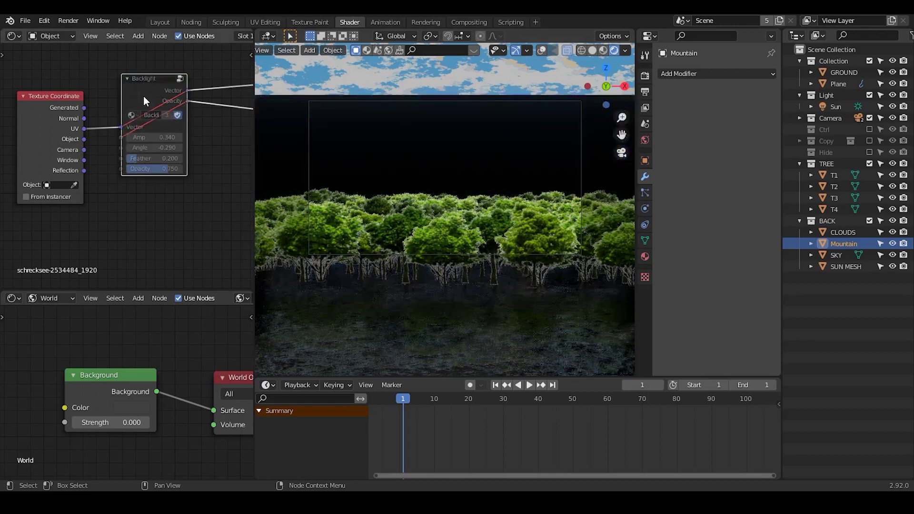
key("m")
key("m")
key("m")
key("m")
key("m")
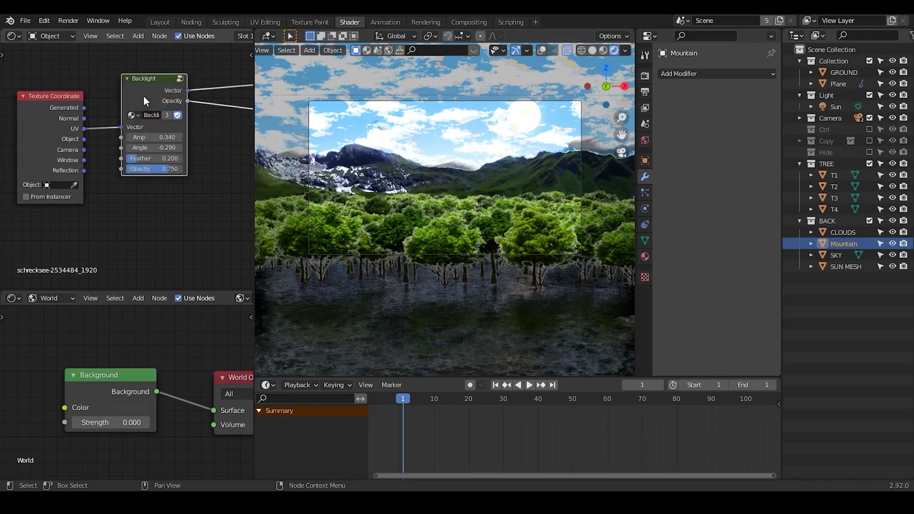
key("m")
key("m")
key("m")
key("m")
key("m")
key("m")
key("m")
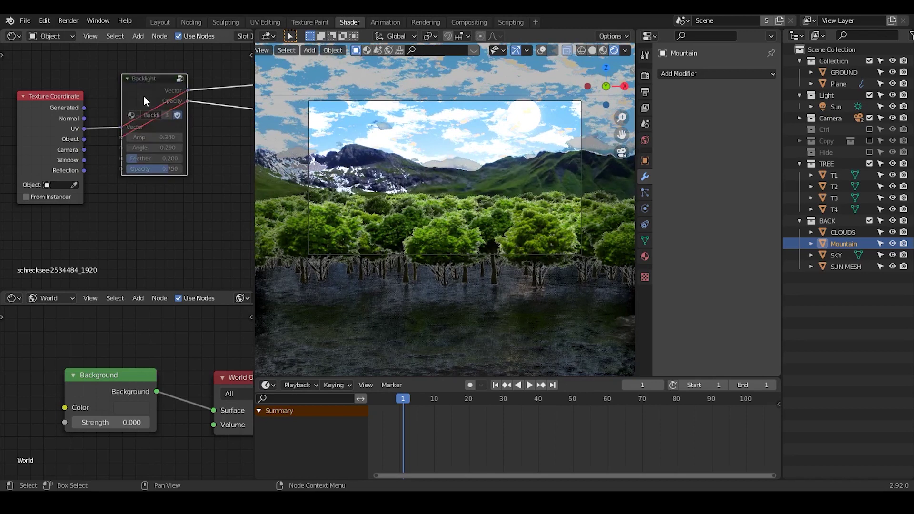
key("m")
key("m")
key("m")
key("m")
key("m")
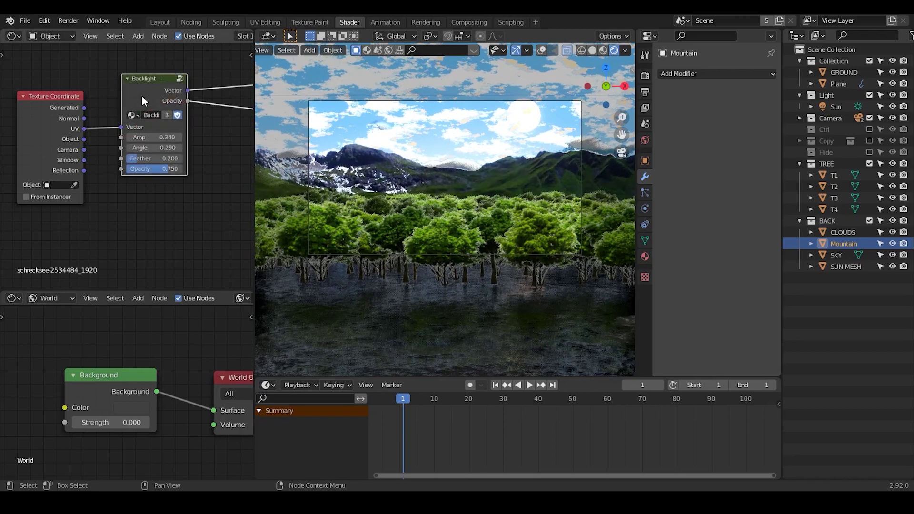
- Test full Backlight opacity, return it to 0.750, and raise Feather to 0.267
mouse_move(170, 169)
left_mouse_down("shift")
mouse_move(187, 169)
mouse_move(169, 169)
left_mouse_up("shift")
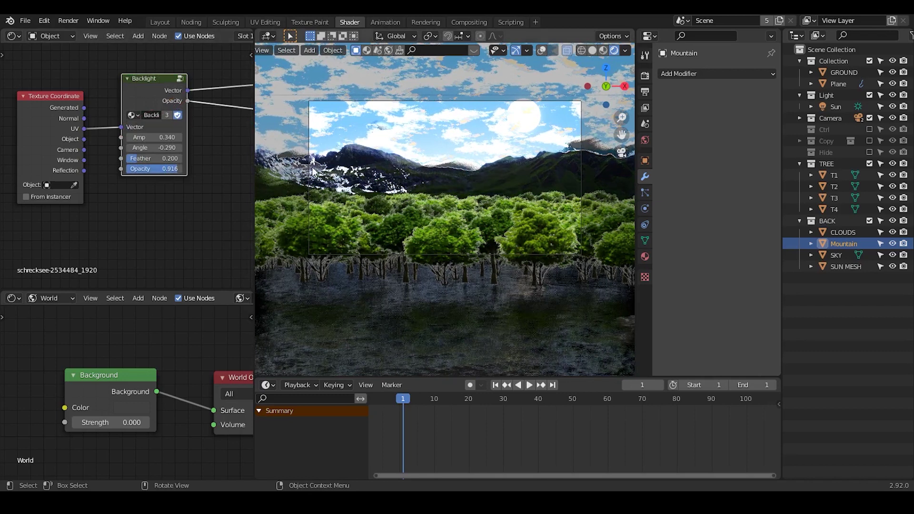
left_click(171, 169)
type("1")
key("Return")
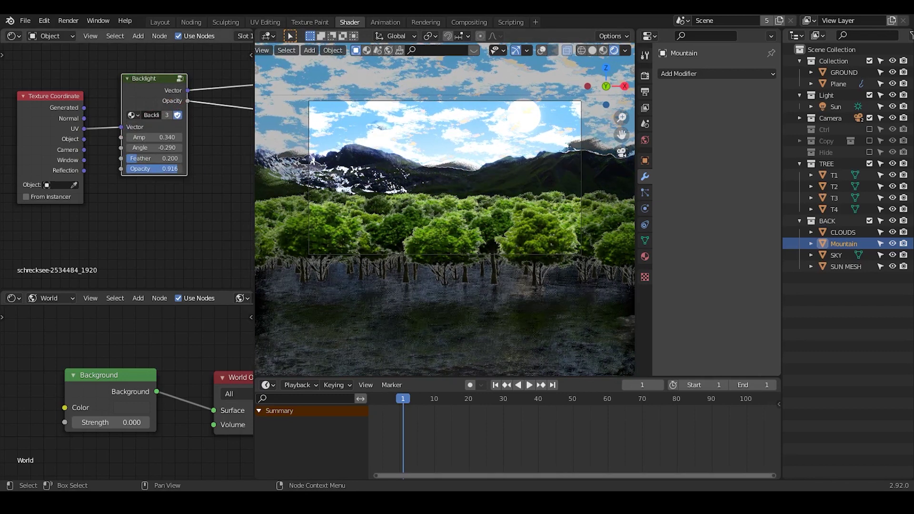
left_click_drag(168, 172, 140, 169)
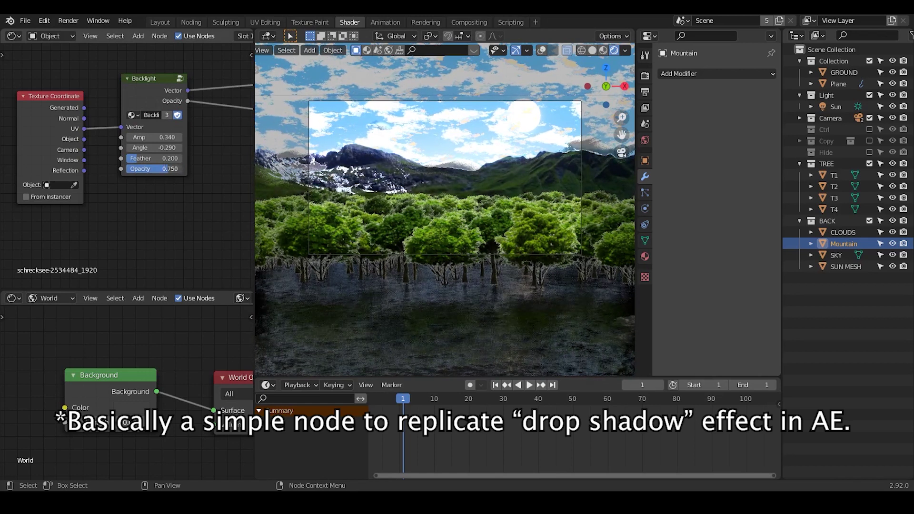
mouse_move(153, 159)
left_mouse_down()
mouse_move(136, 159)
mouse_move(172, 159)
left_mouse_up()
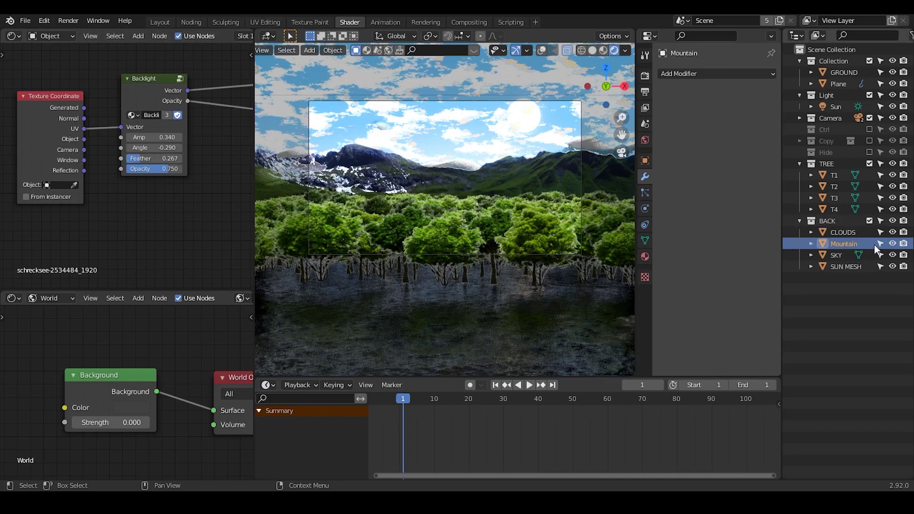
- Select tree T1 and set its Backlight to Amp 0.280, Angle -0.990, Feather 0.393, Opacity 0.908
left_click(827, 176)
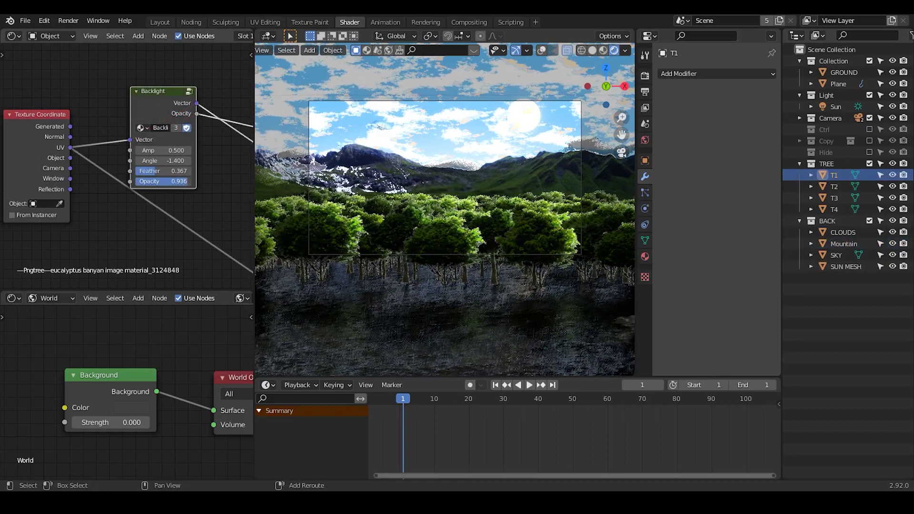
mouse_move(174, 184)
left_mouse_down()
mouse_move(163, 151)
mouse_move(185, 150)
mouse_move(186, 161)
mouse_move(168, 161)
mouse_move(182, 161)
left_mouse_up()
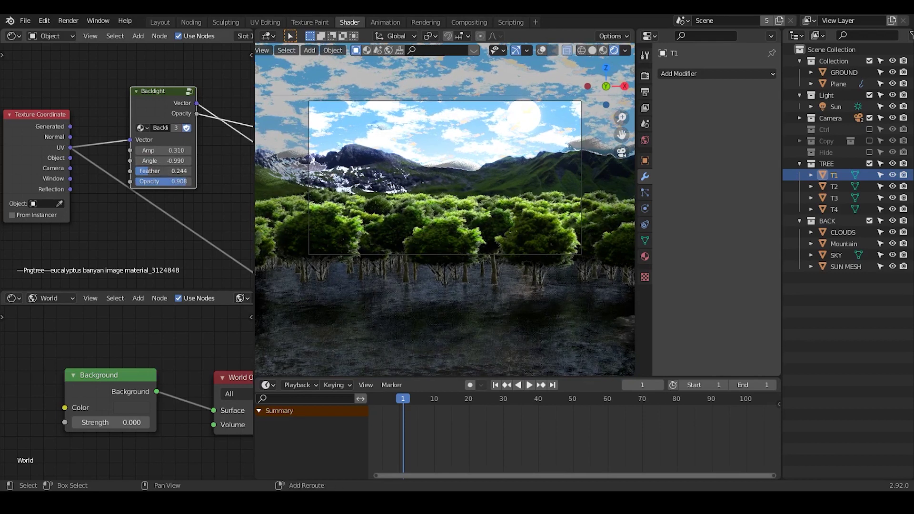
mouse_move(160, 171)
left_mouse_down()
mouse_move(170, 171)
mouse_move(160, 150)
mouse_move(171, 150)
left_mouse_up()
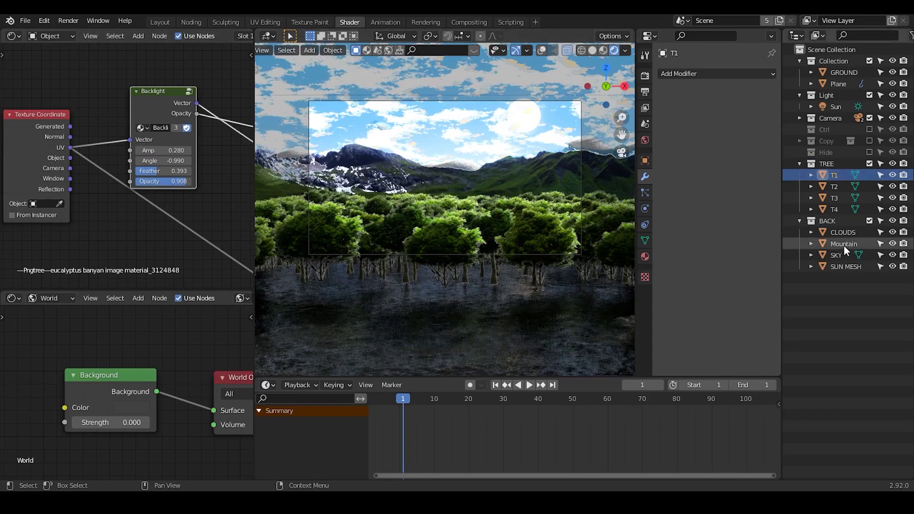
- Show the CLOUDS Mapping node, test a Location X shift, then reset it to 0 m
left_click(840, 234)
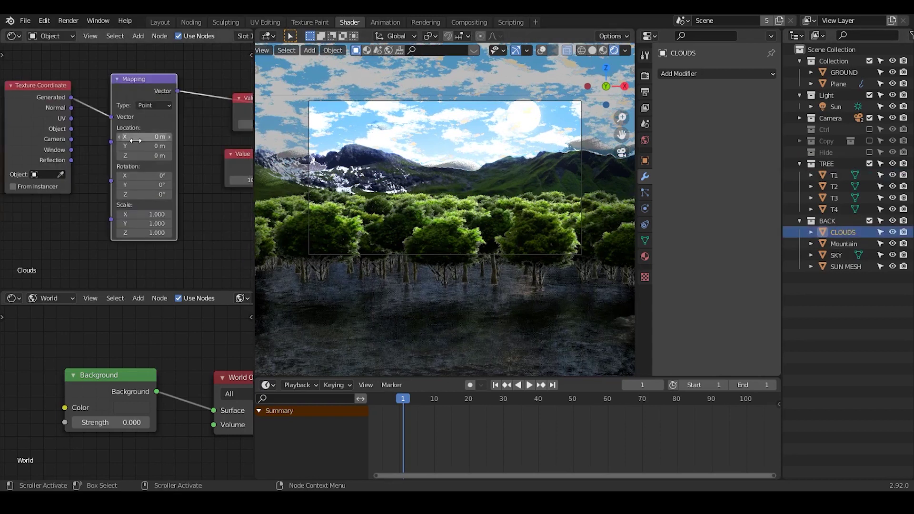
mouse_move(143, 136)
left_mouse_down()
mouse_move(168, 137)
mouse_move(136, 140)
left_mouse_up()
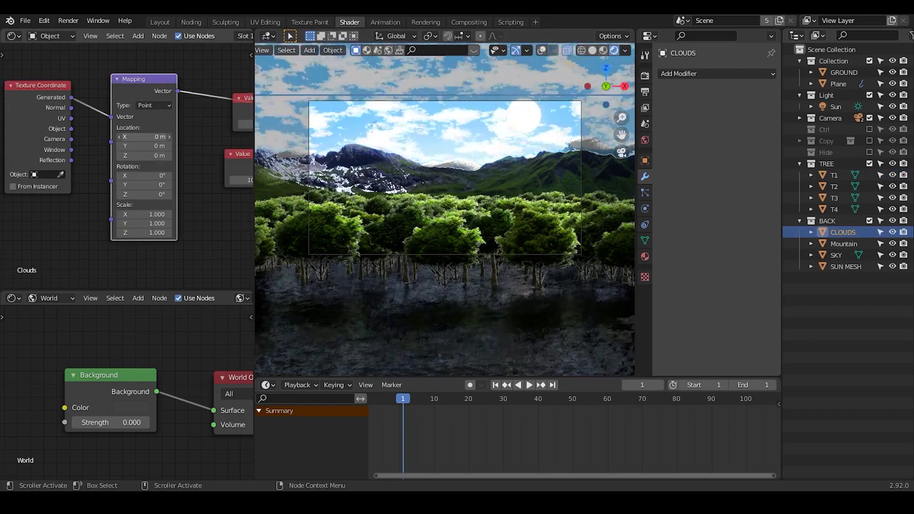
left_click(137, 141)
type("0")
key("Return")
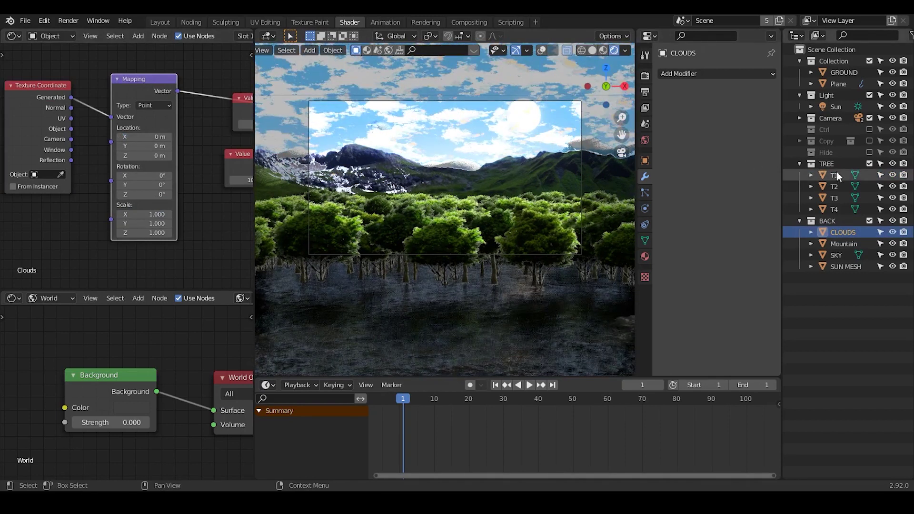
- Select the Plane and raise its TREE modifier's Density Max to 81.770
left_click(836, 83)
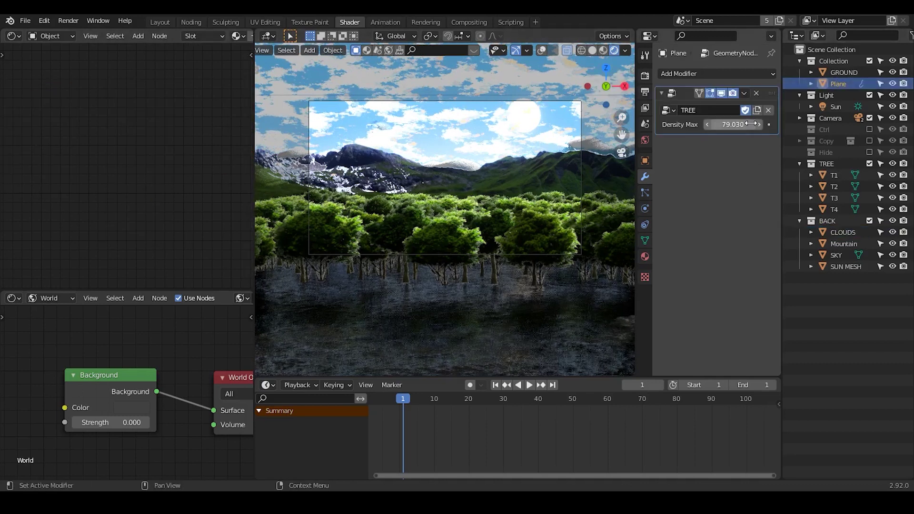
mouse_move(725, 125)
left_mouse_down()
mouse_move(743, 124)
mouse_move(708, 125)
mouse_move(758, 125)
left_mouse_up()
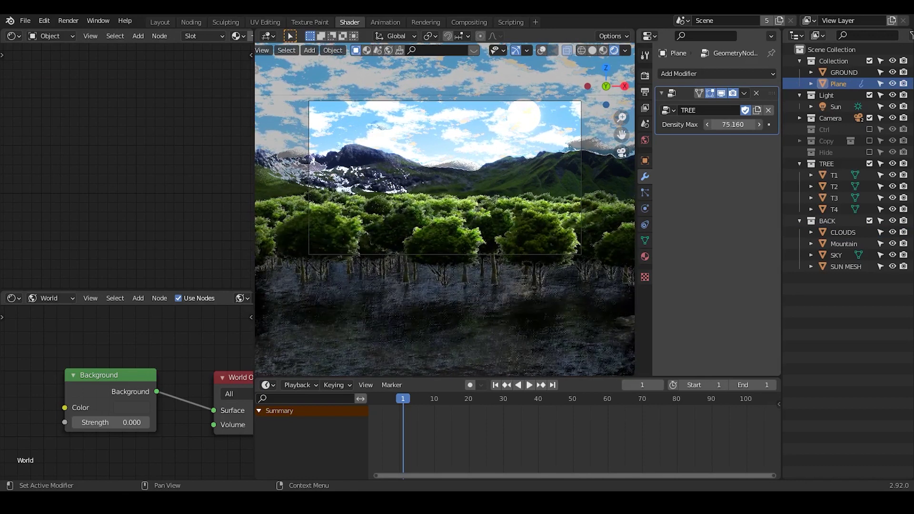
left_click_drag(734, 125, 730, 128)
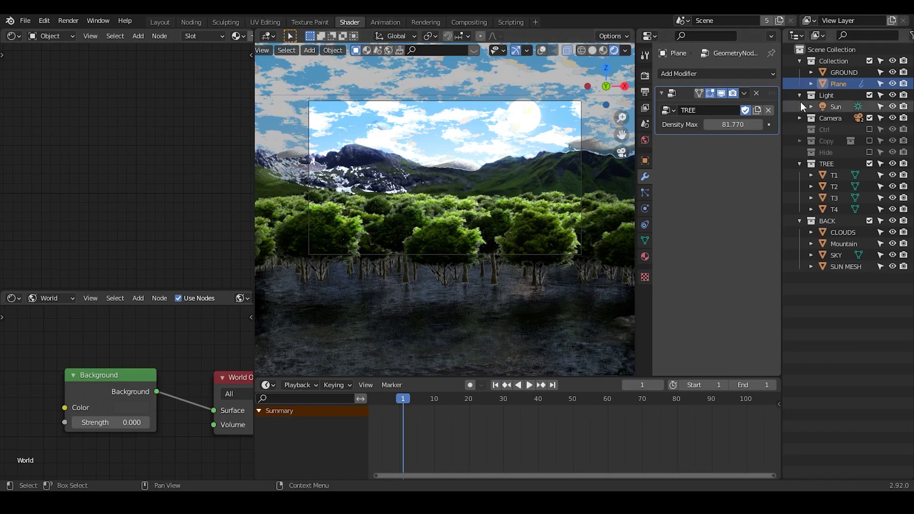
- Select the scene Camera and enable Depth of Field in its camera settings
left_click(800, 118)
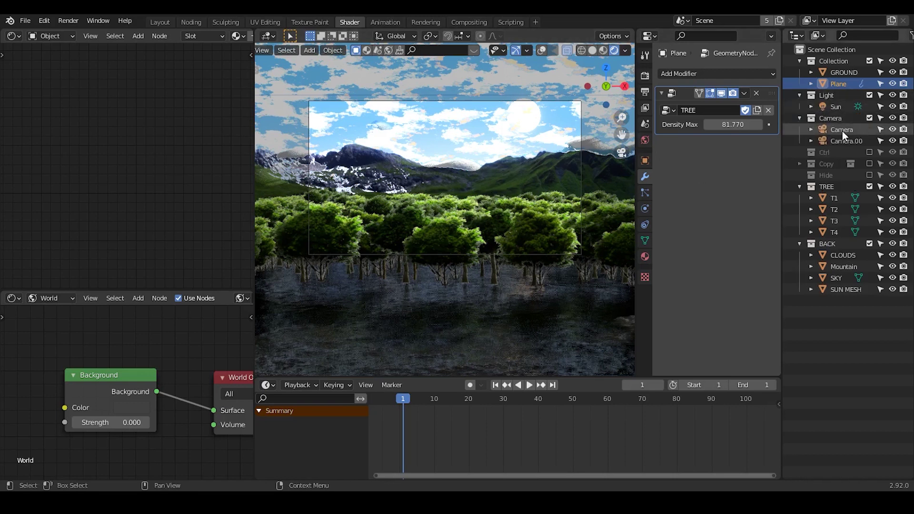
left_click(842, 131)
left_click(645, 193)
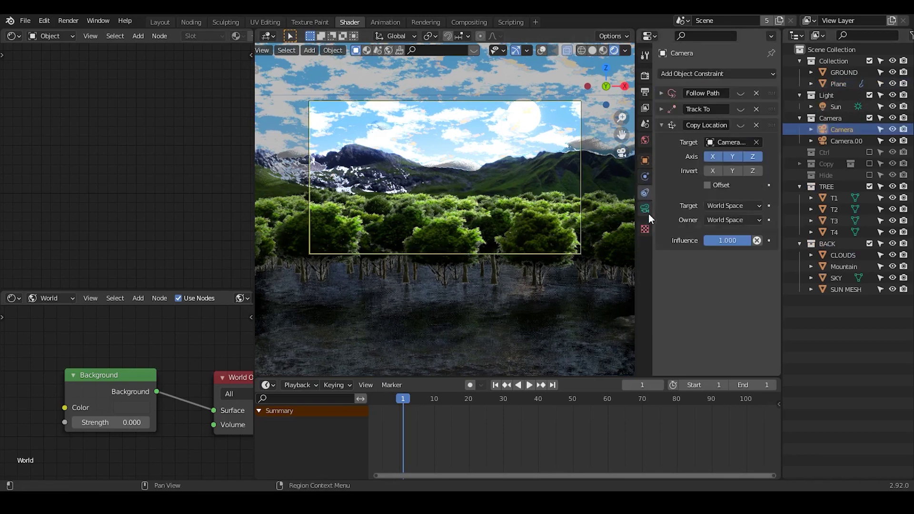
left_click(645, 209)
left_click(659, 105)
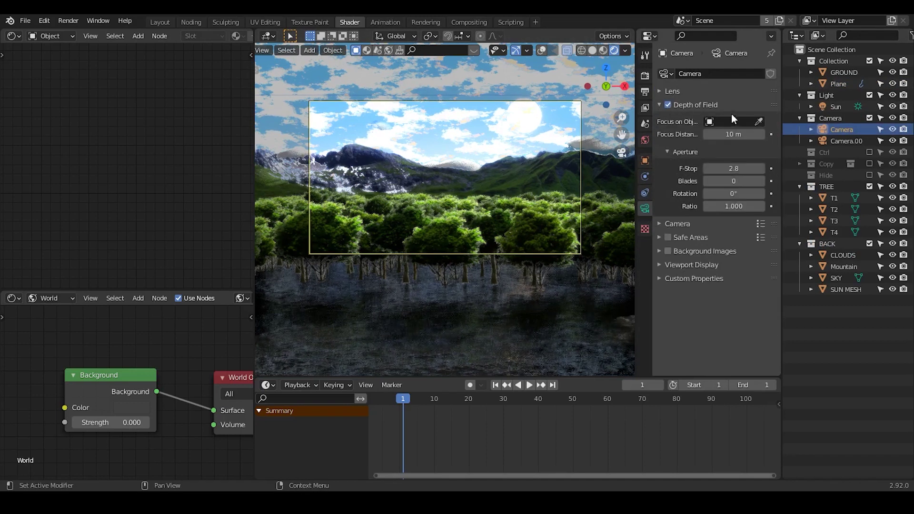
- Focus the depth of field on the Mountain with an F-Stop of 0.2
left_click(845, 267)
left_click(731, 169)
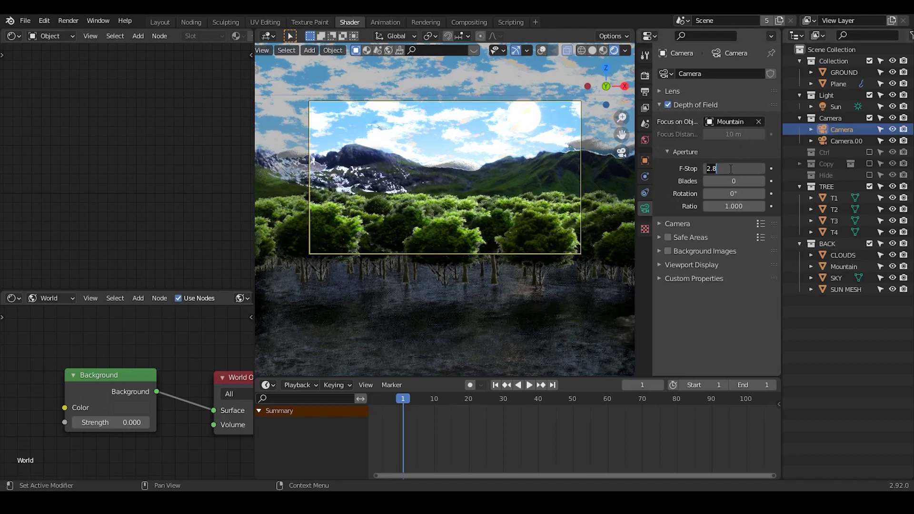
type("0.2")
key("Return")
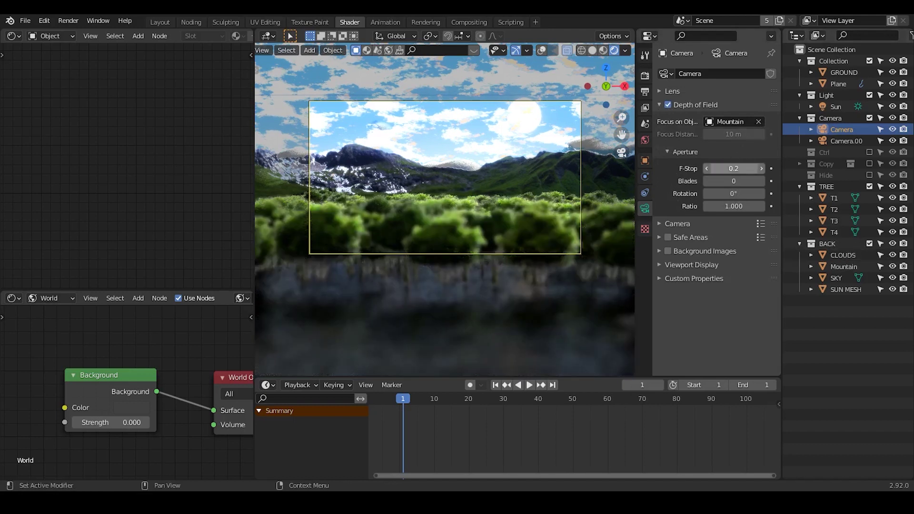
left_click(730, 168)
key("Return")
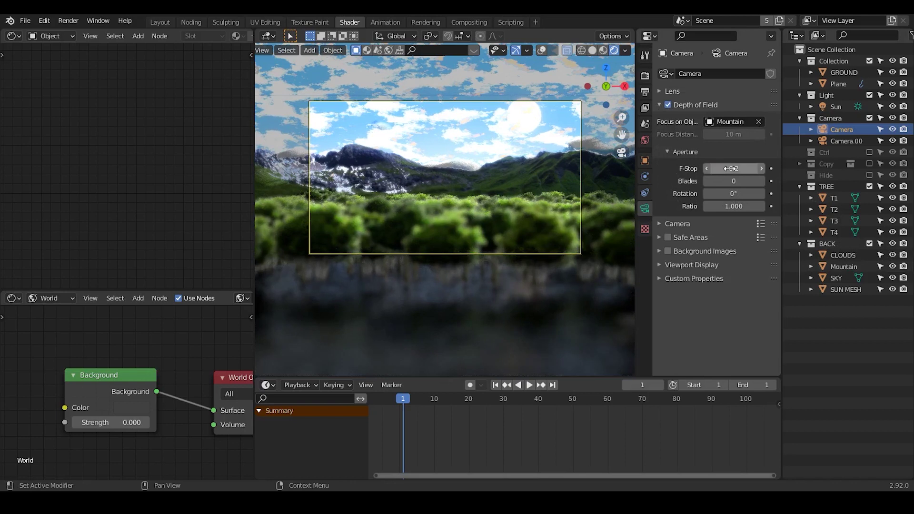